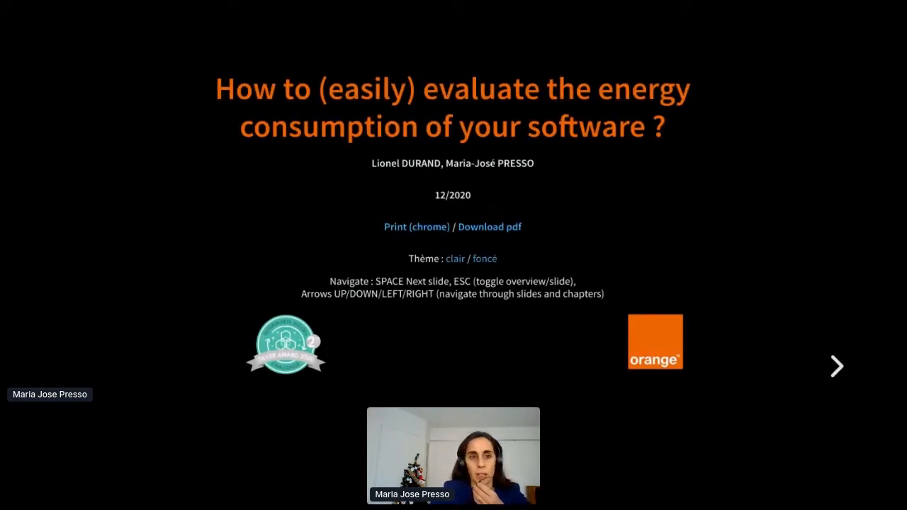
- Advance through the intro slides to 'To measure is to know' and show the PowerAPI demo video full screen
key("space")
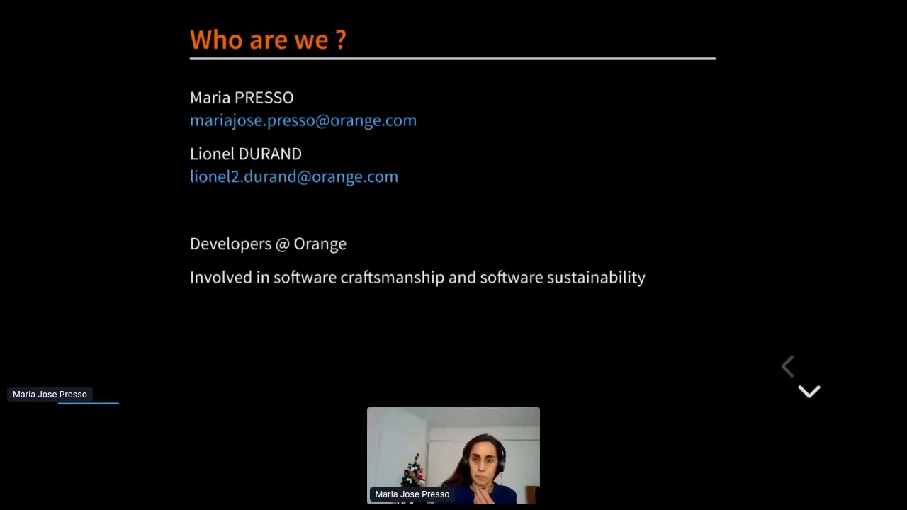
key("Down")
key("Down")
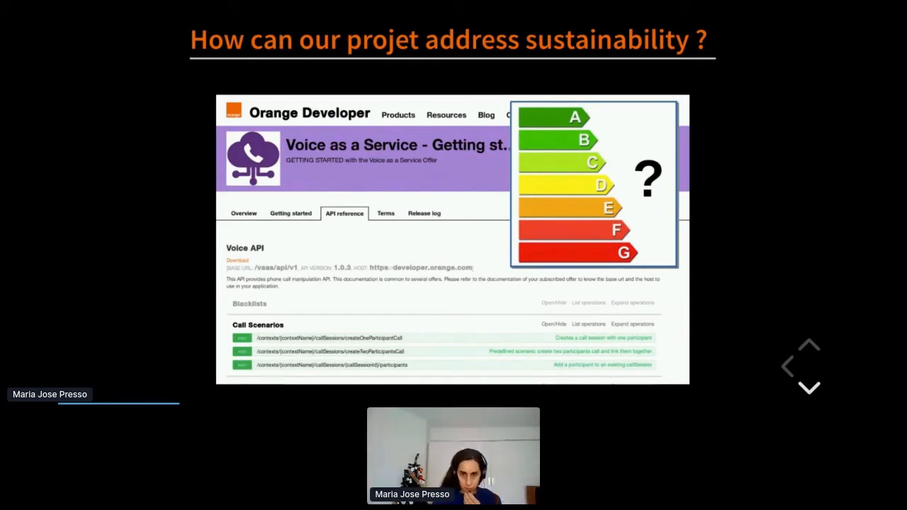
key("Down")
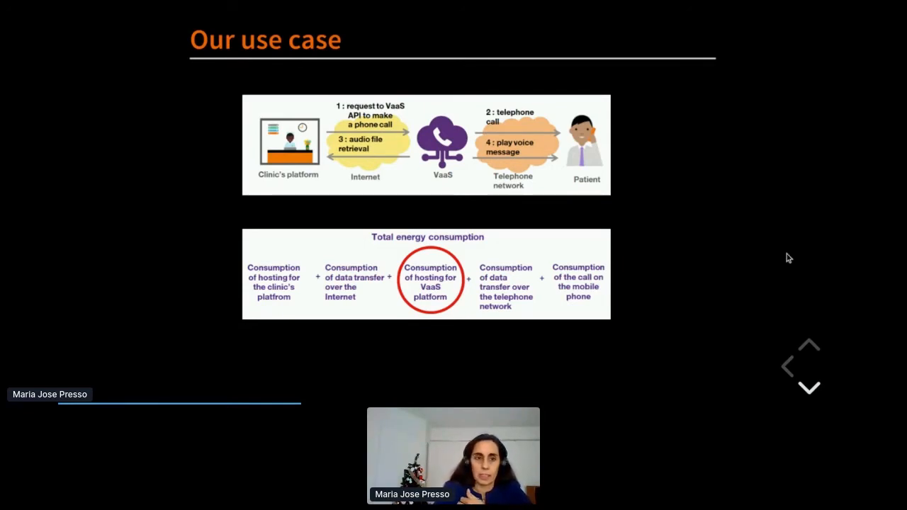
key("Down")
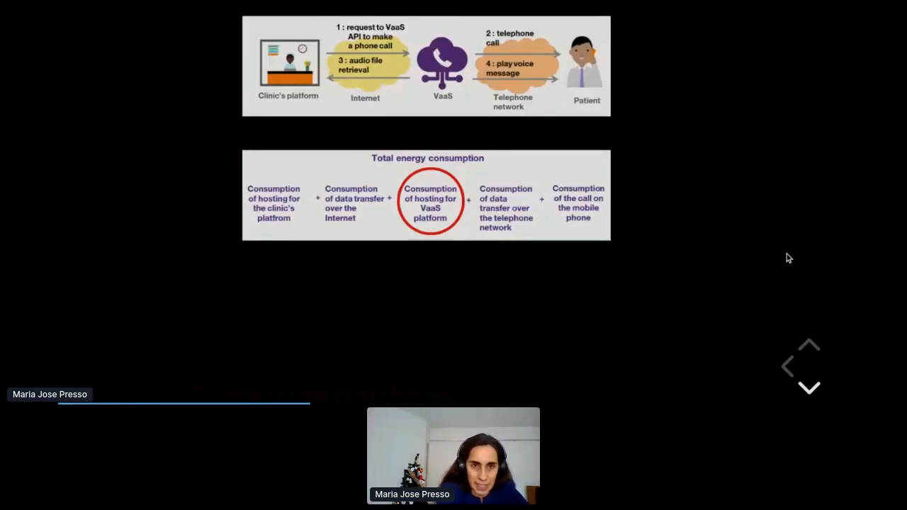
key("Down")
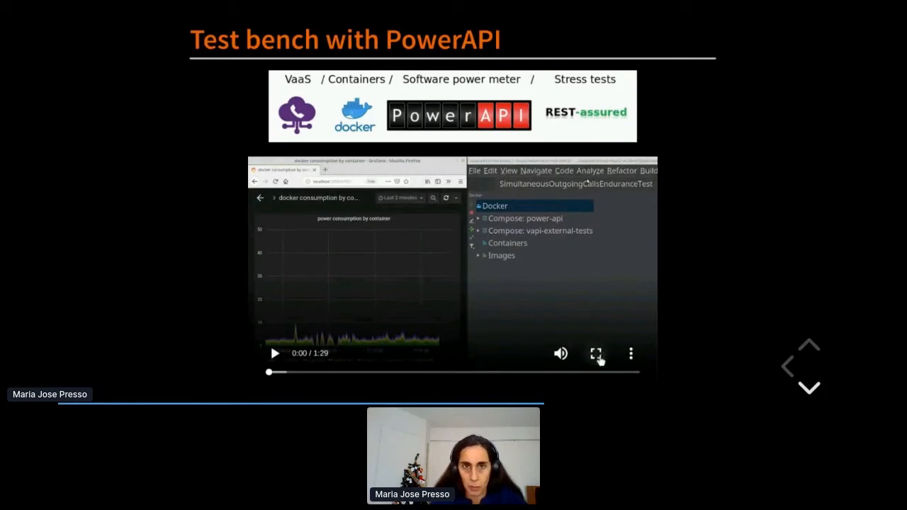
left_click(595, 354)
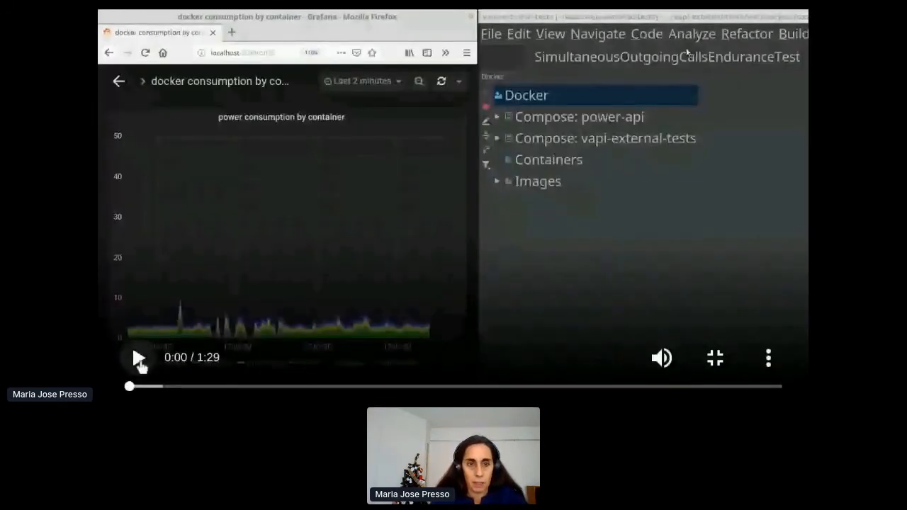
- Play the demo and browse the vapi-external-tests containers: oms-controller, vapicore, consul, sipmock
left_click(140, 358)
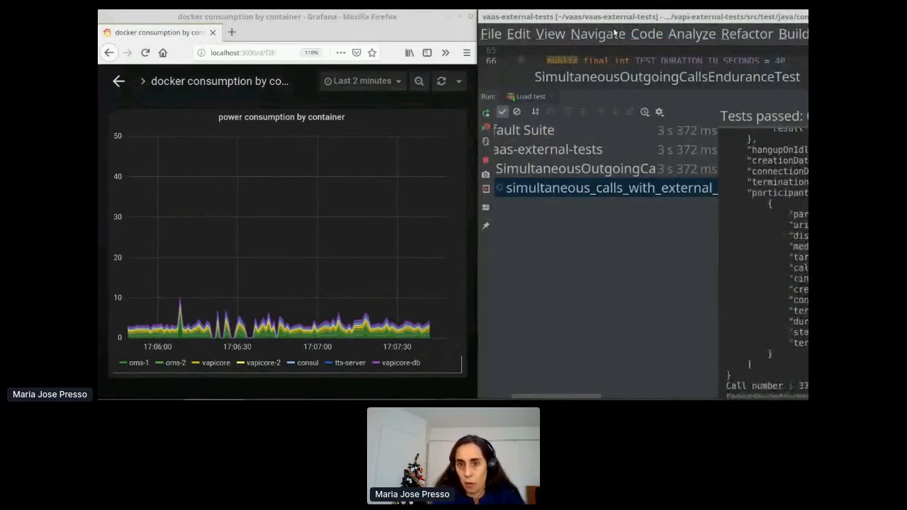
key("alt+8")
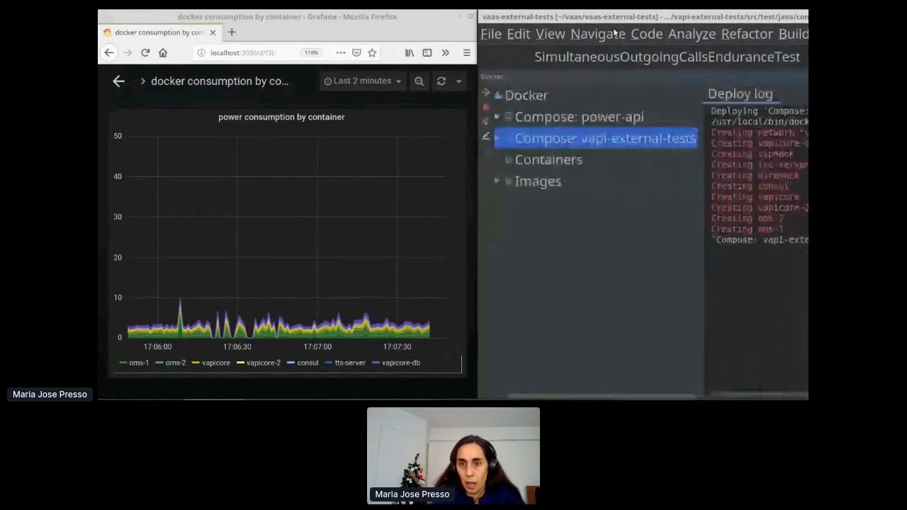
left_click(499, 139)
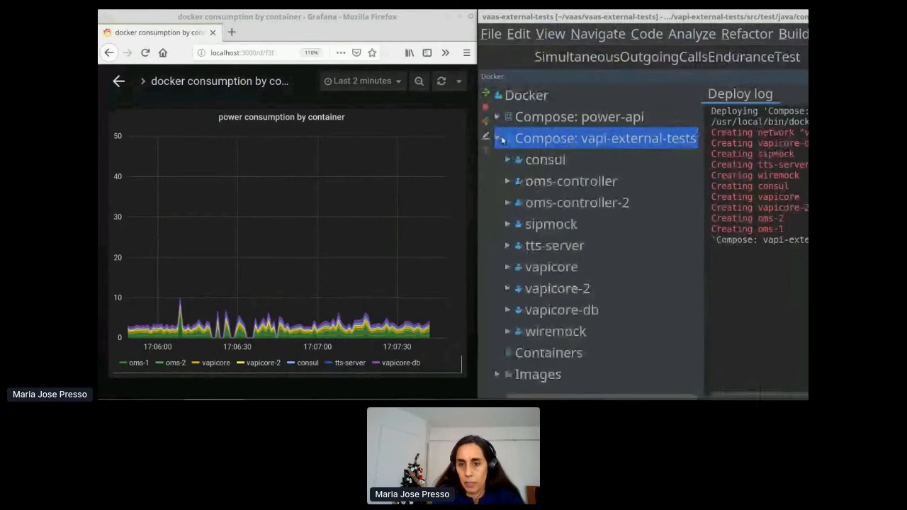
left_click(570, 181)
left_click(552, 267)
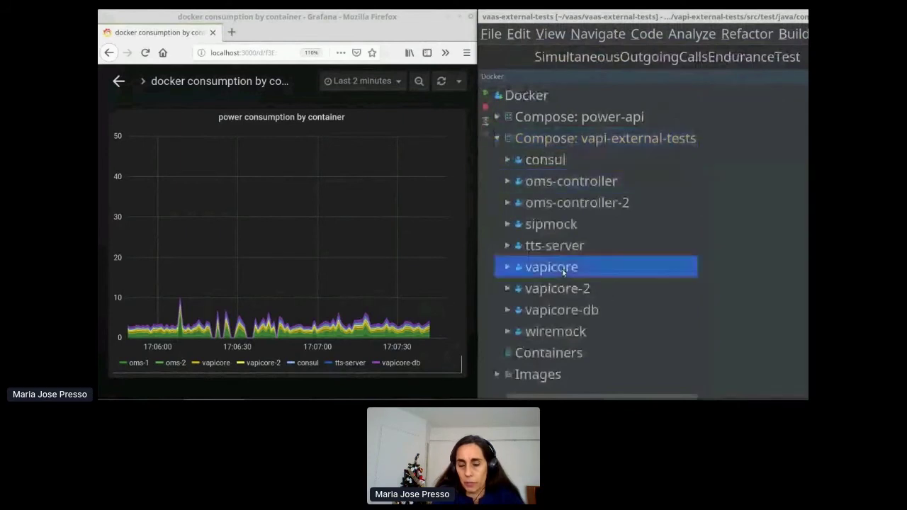
left_click(550, 165)
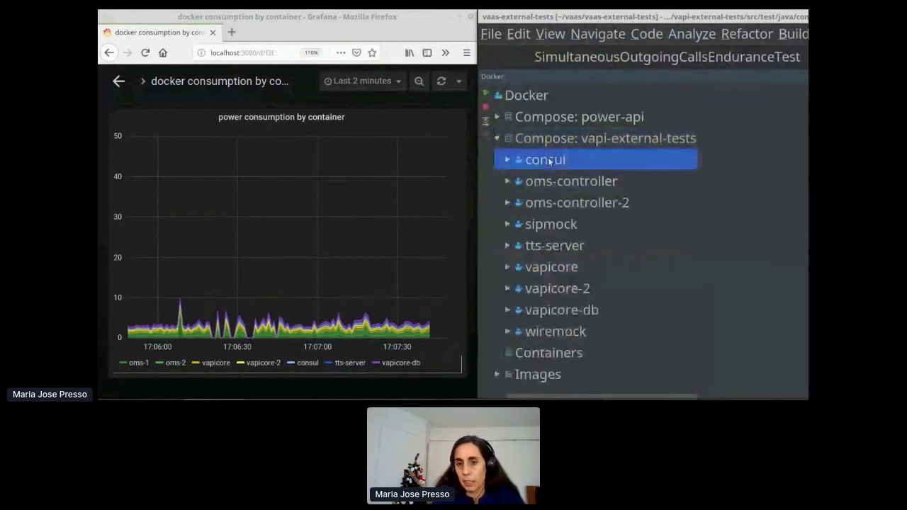
left_click(569, 226)
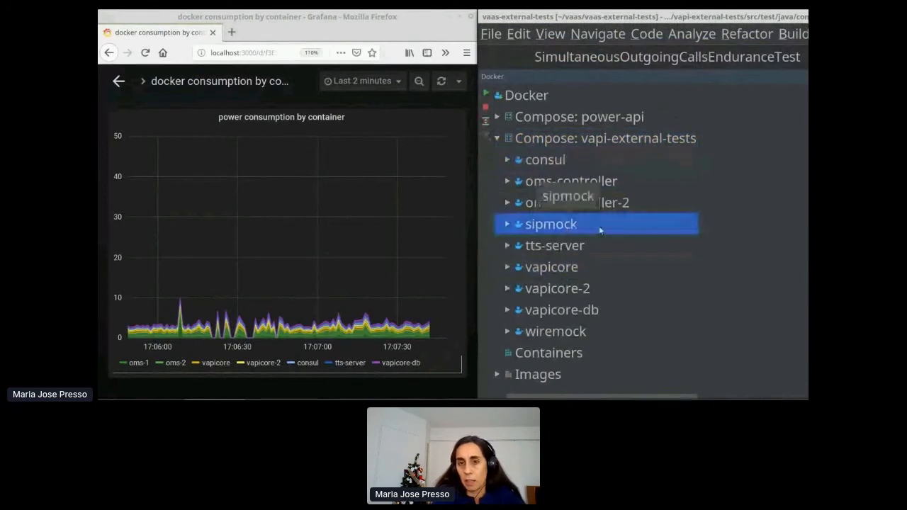
- Expand the power-api Compose group and inspect its sensor and formula containers
left_click(572, 119)
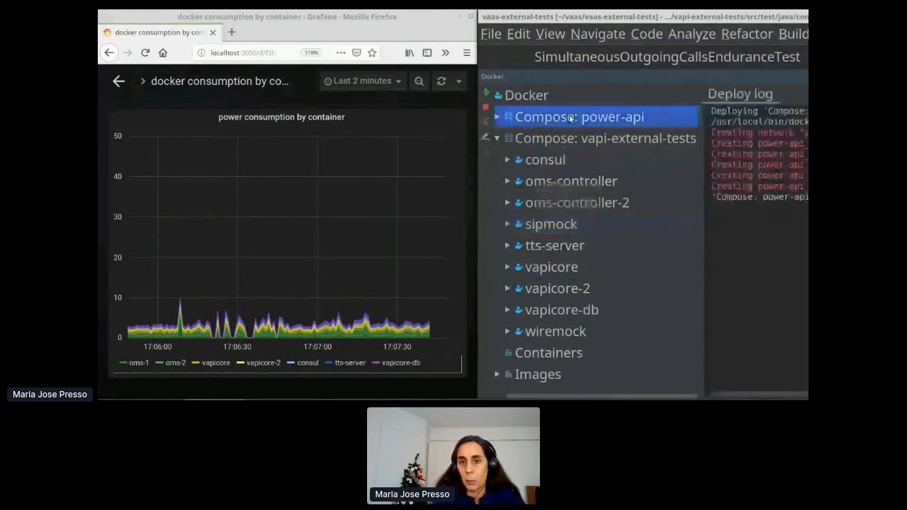
left_click(497, 117)
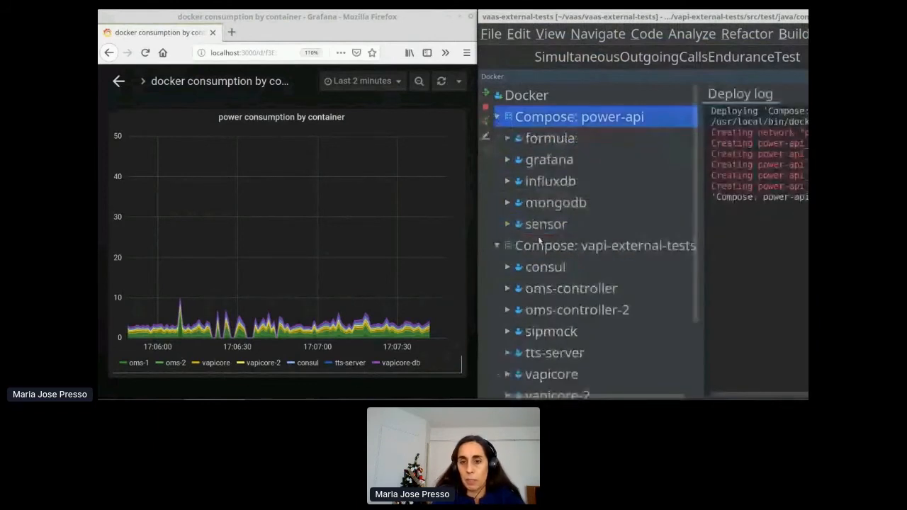
left_click(546, 227)
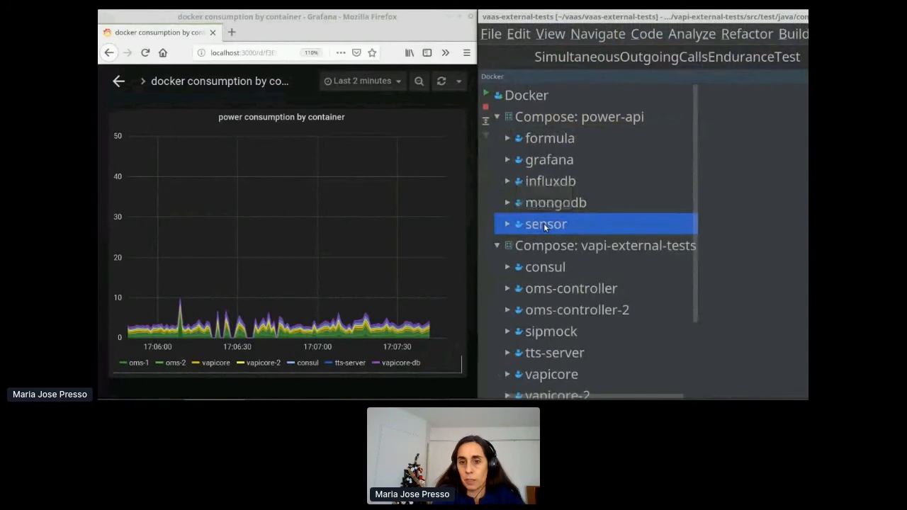
left_click(552, 138)
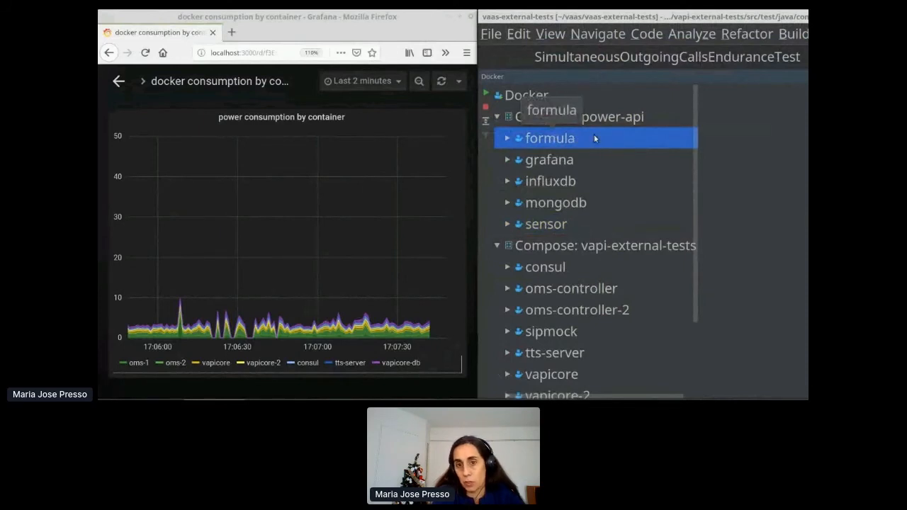
mouse_move(441, 82)
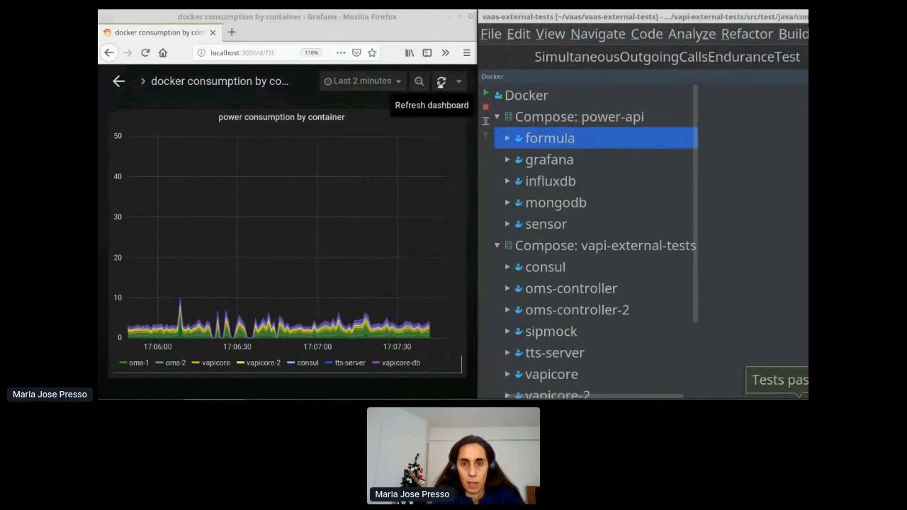
- Refresh the Grafana dashboard so the container power graph shows spikes near 30
left_click(441, 83)
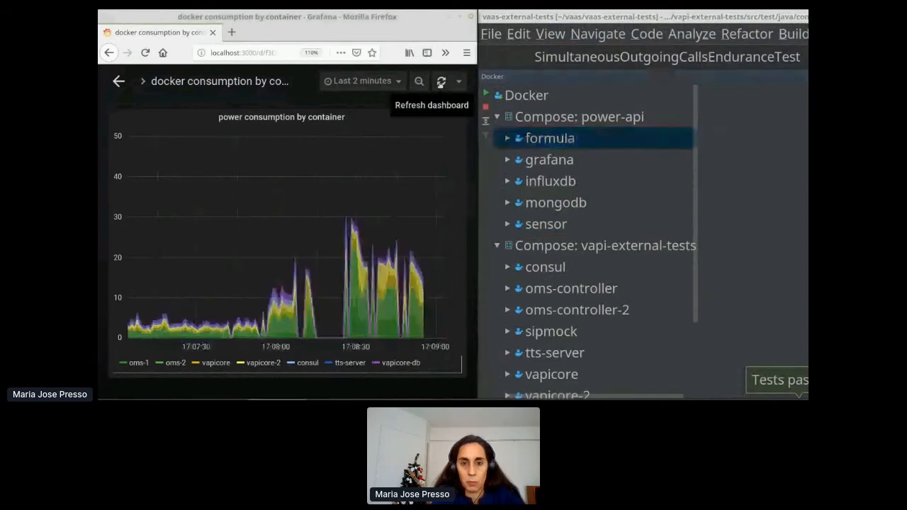